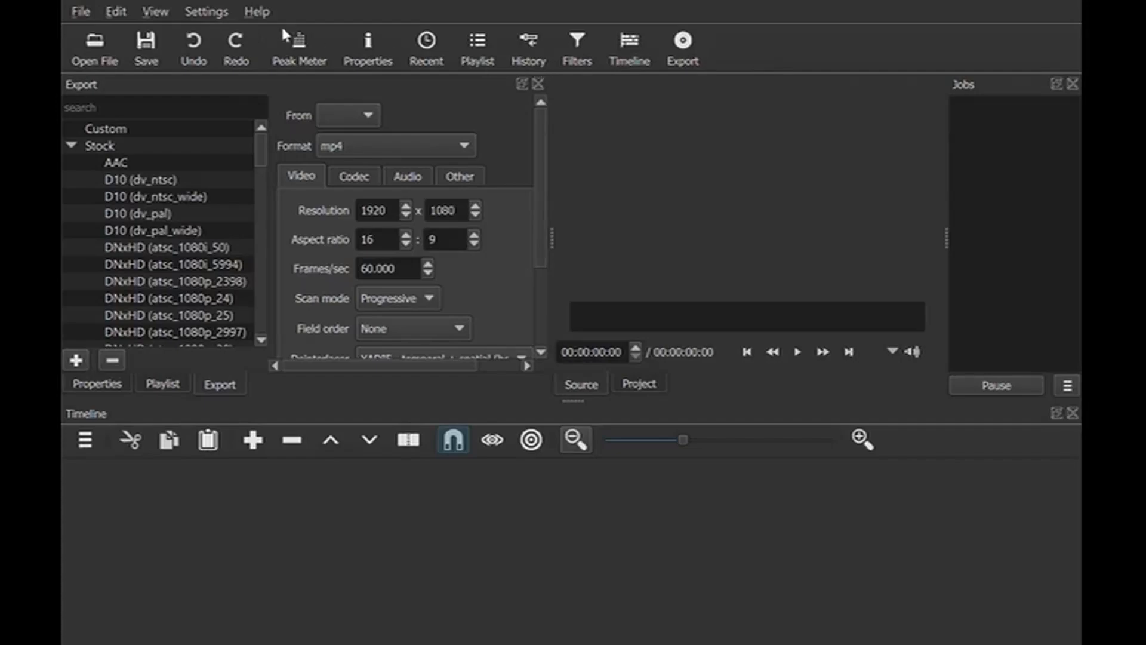
Look over the playlist and properties views of the empty project, ending on the playlist.
{"action": "left_click", "coordinate": [78, 14]}
{"action": "left_click", "coordinate": [170, 384]}
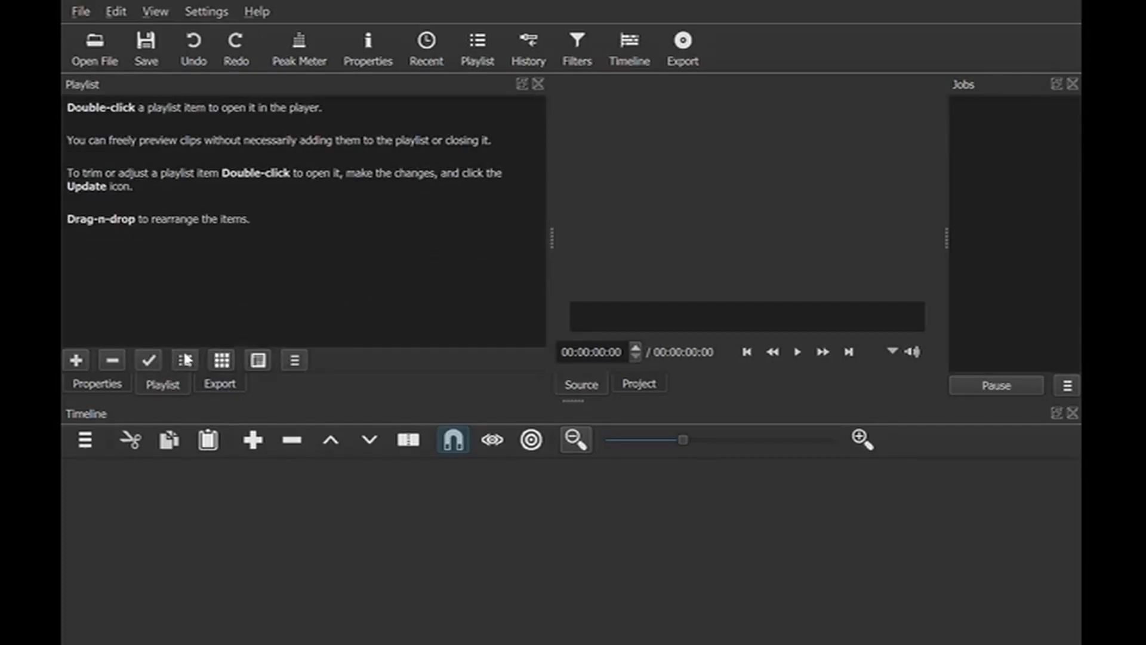
{"action": "left_click", "coordinate": [97, 385]}
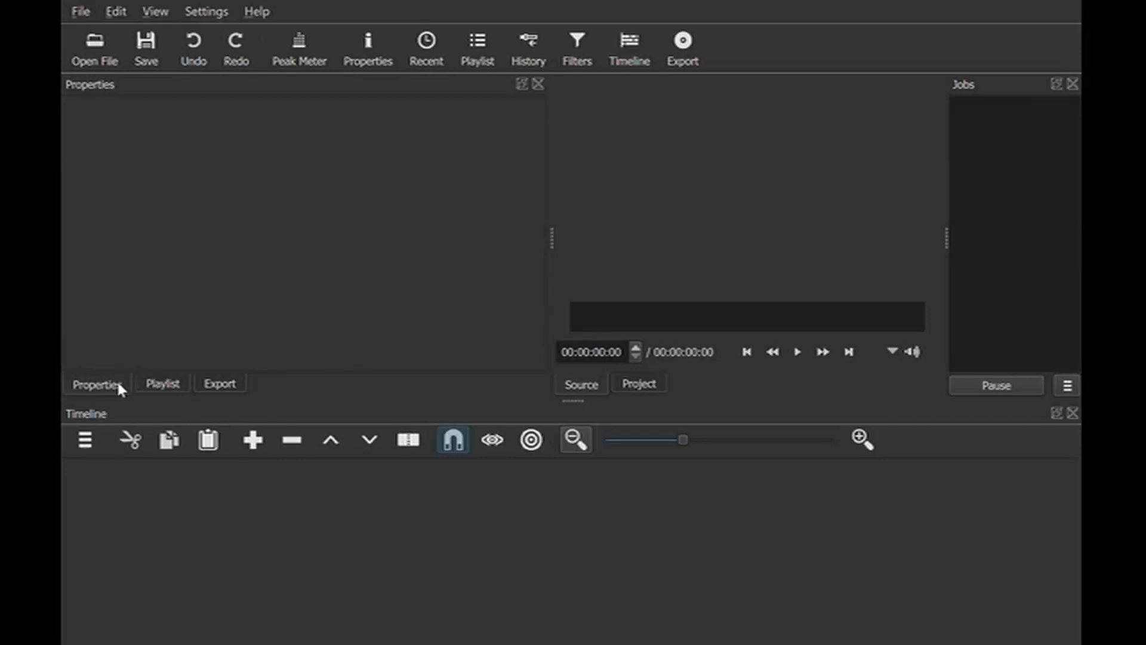
{"action": "left_click", "coordinate": [170, 386]}
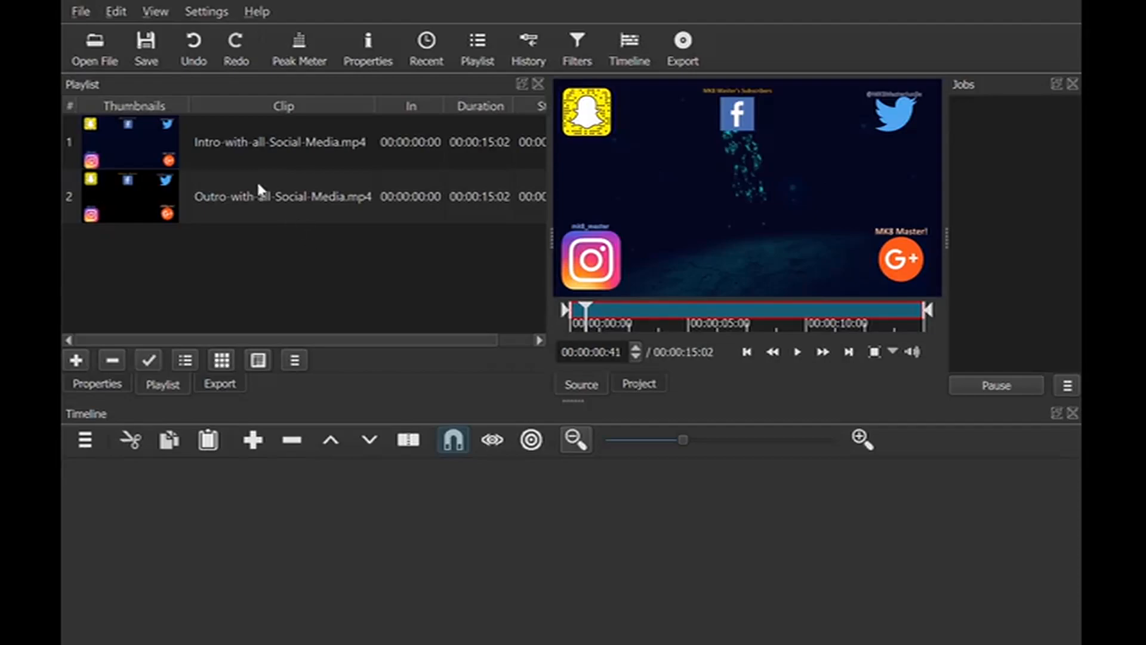
Examine the video, audio and metadata properties of Intro-with-all-Social-Media.mp4, then return to the playlist.
{"action": "left_click", "coordinate": [225, 144]}
{"action": "left_click", "coordinate": [98, 383]}
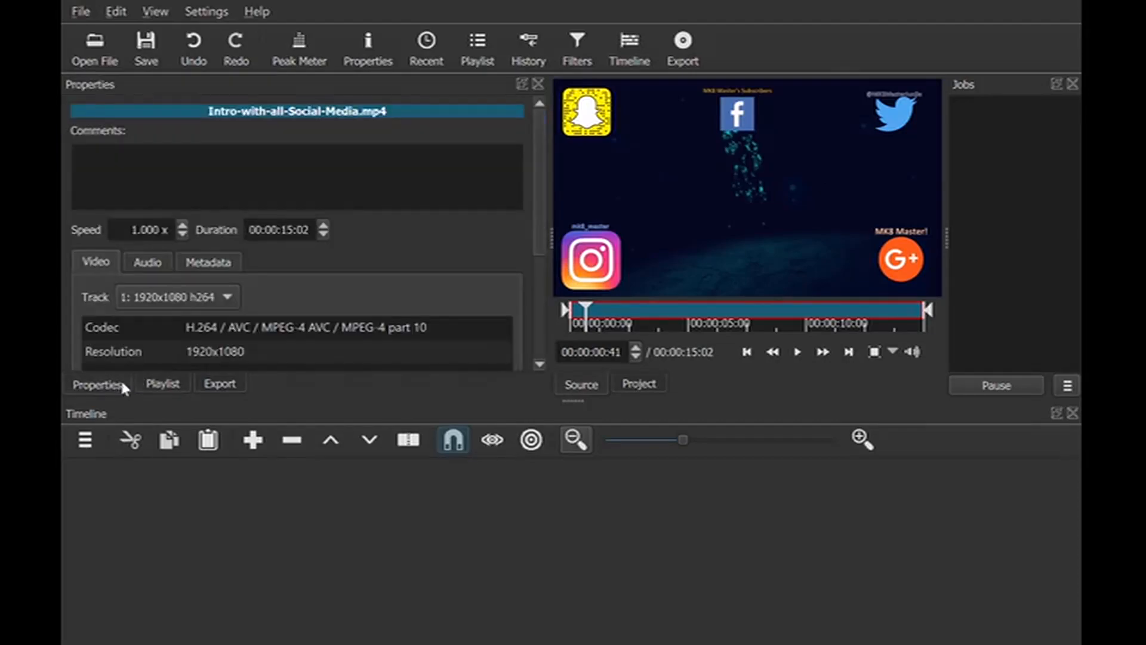
{"action": "left_click_drag", "start_coordinate": [535, 177], "coordinate": [353, 205]}
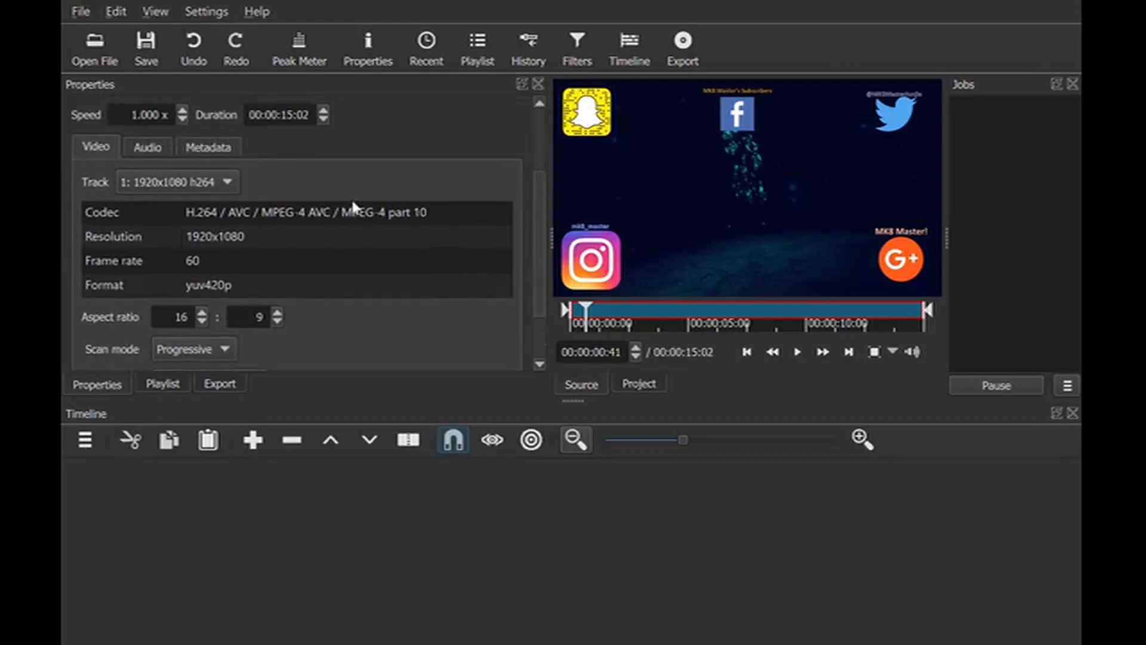
{"action": "left_click", "coordinate": [147, 146]}
{"action": "left_click_drag", "start_coordinate": [539, 192], "coordinate": [273, 180]}
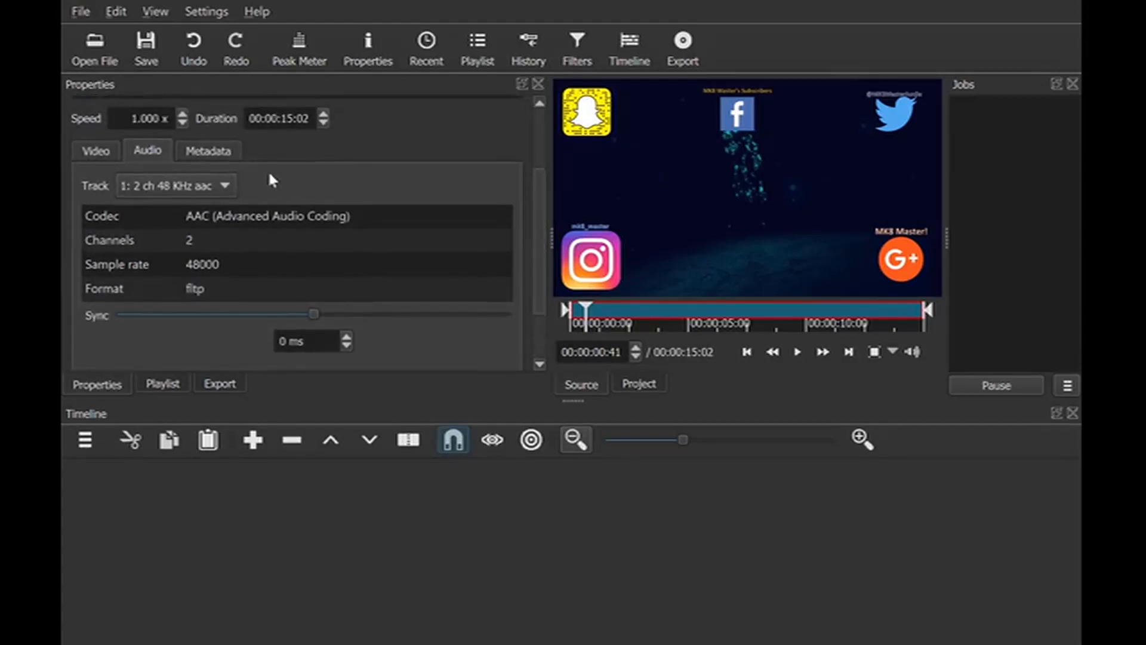
{"action": "left_click", "coordinate": [210, 153]}
{"action": "left_click", "coordinate": [97, 151]}
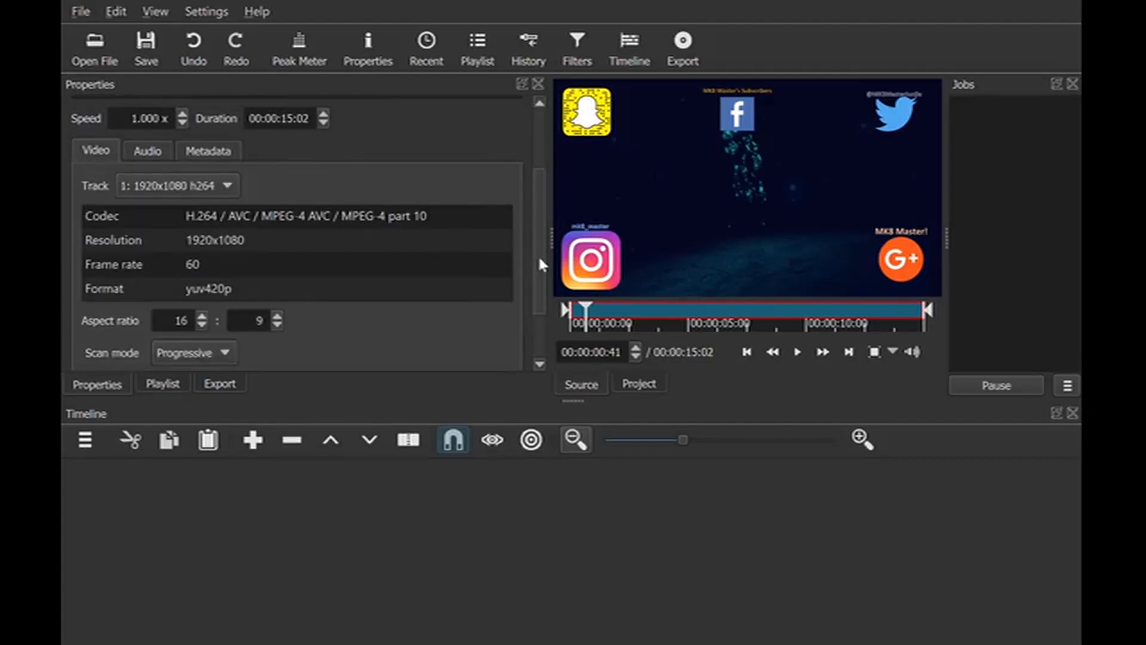
{"action": "left_click_drag", "start_coordinate": [538, 255], "coordinate": [537, 177]}
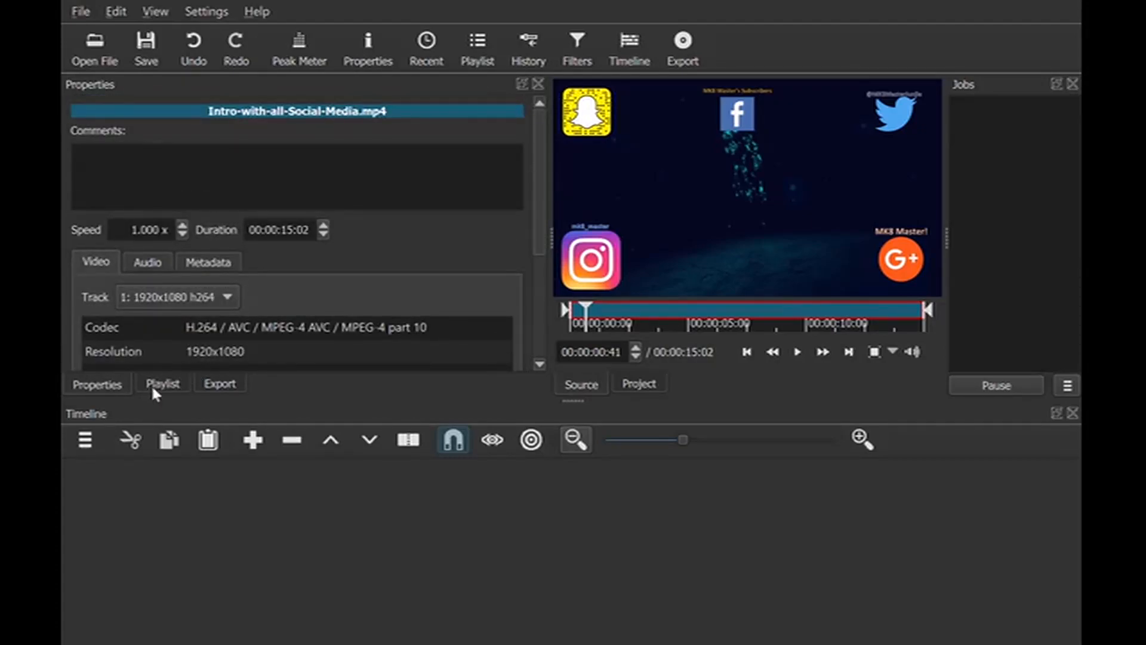
{"action": "left_click", "coordinate": [156, 385]}
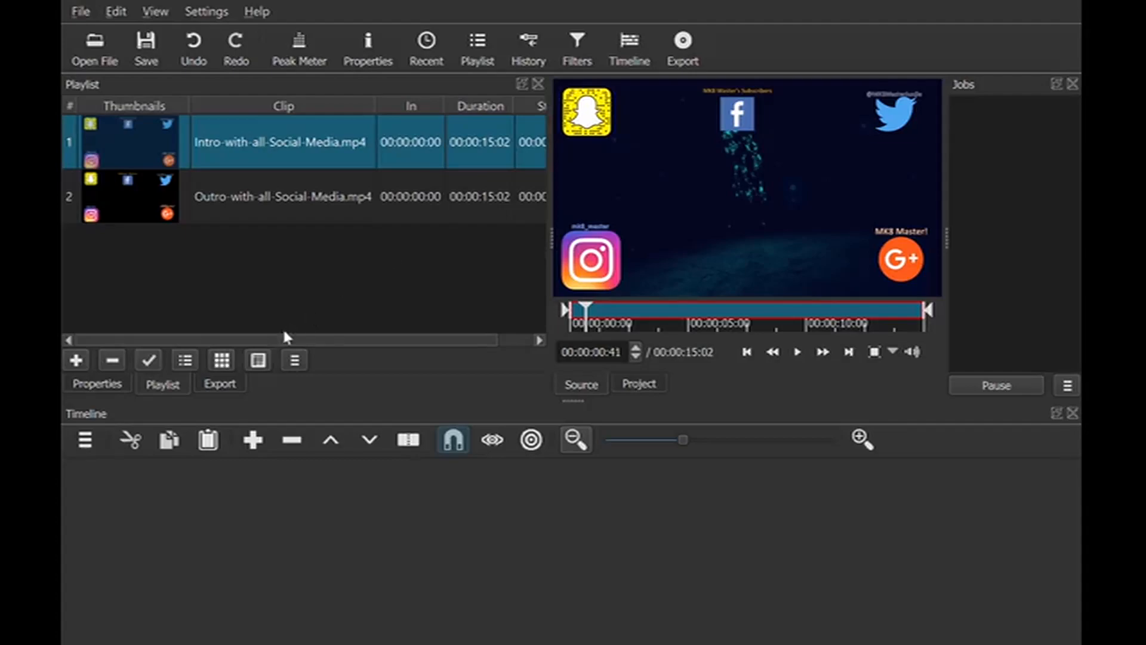
In the export settings, set the video codec to Default for format and its quality to 100 %.
{"action": "left_click", "coordinate": [221, 385]}
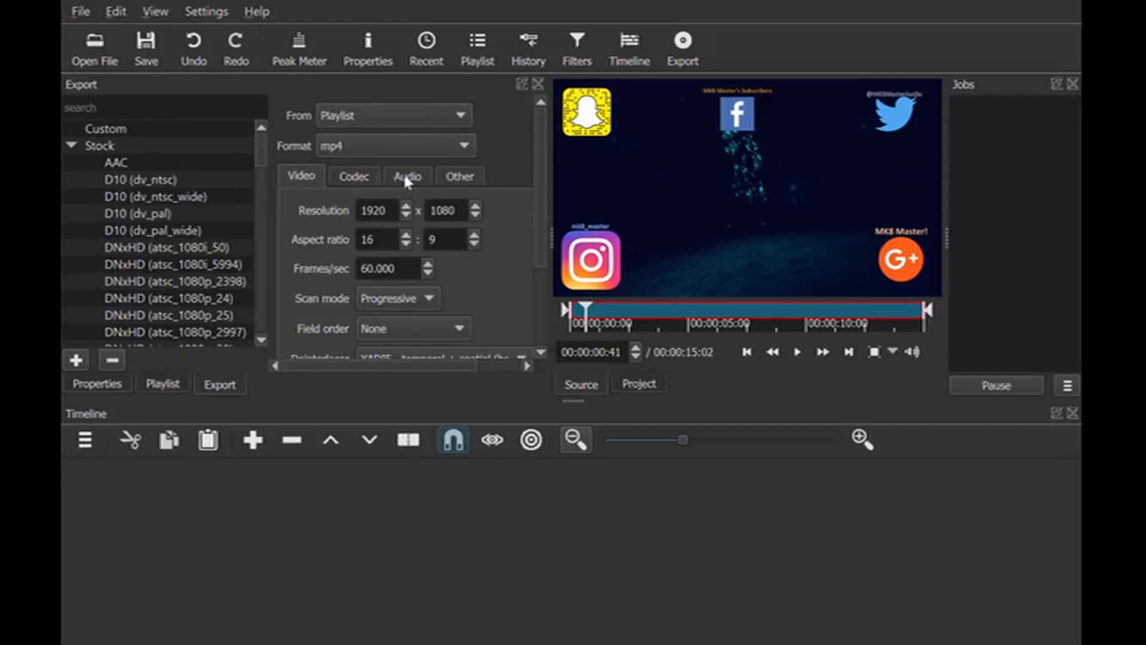
{"action": "left_click", "coordinate": [360, 181]}
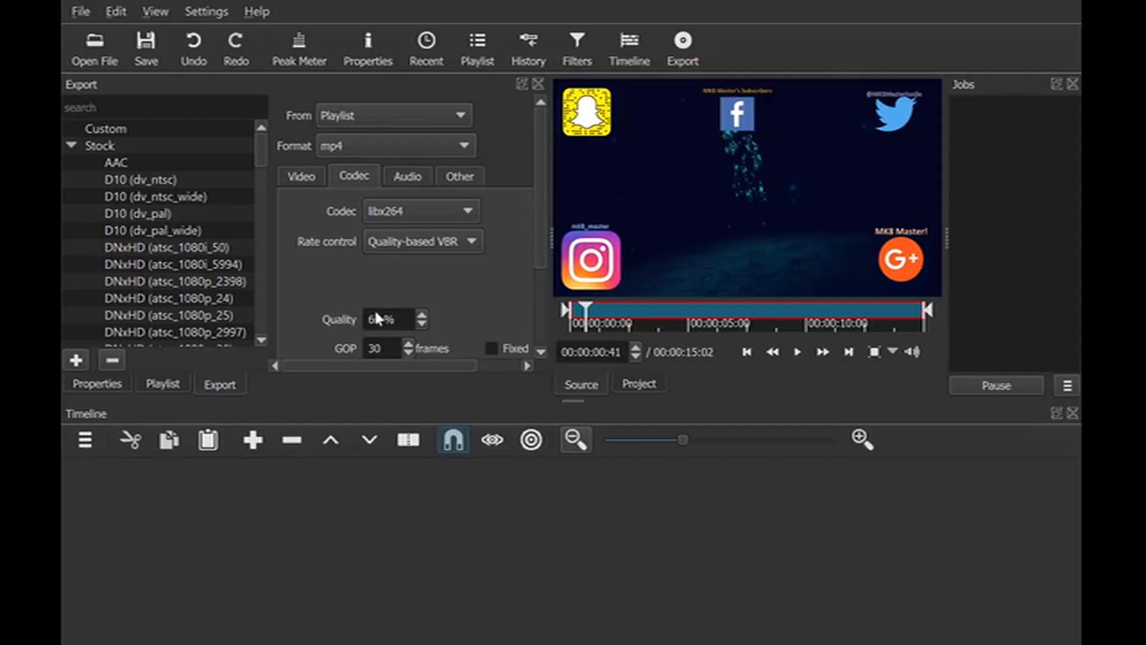
{"action": "left_click", "coordinate": [408, 316]}
{"action": "type", "text": "0"}
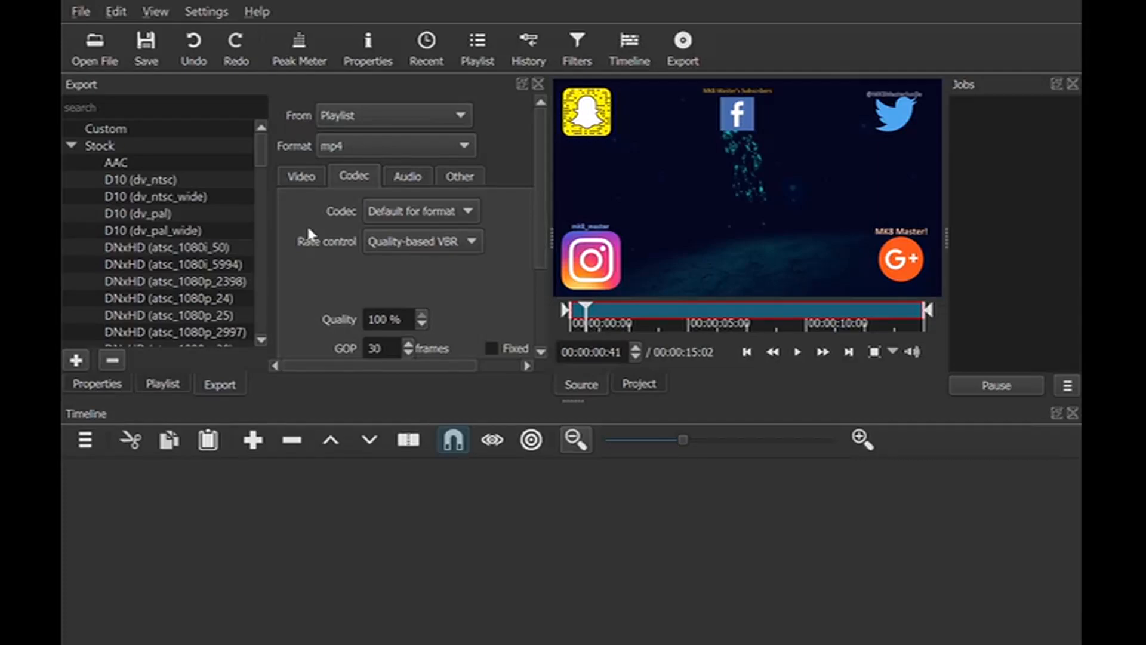
Review the video and audio export settings, including resolution, frame rate, sample rate and bitrate.
{"action": "left_click", "coordinate": [299, 176]}
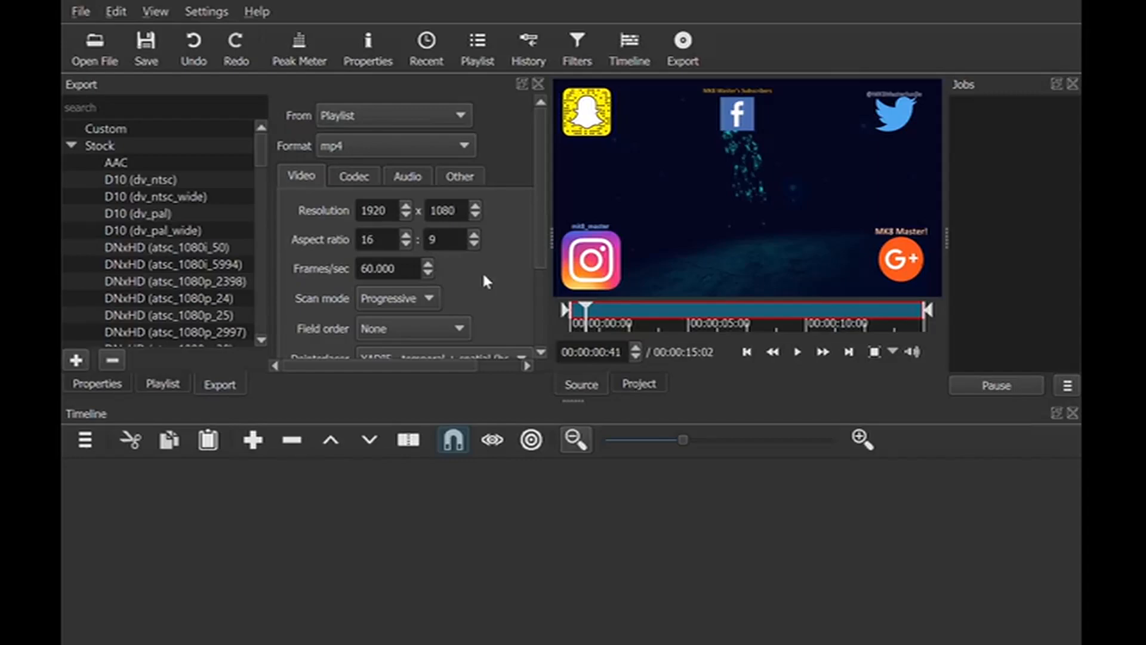
{"action": "left_click", "coordinate": [413, 181]}
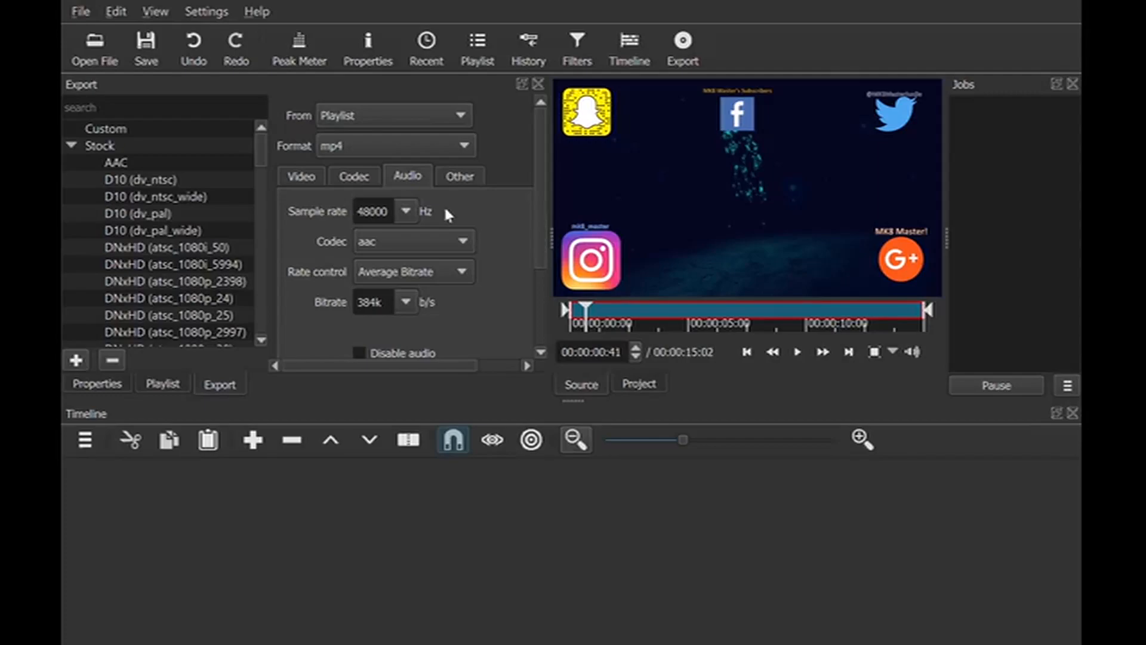
{"action": "left_click", "coordinate": [302, 177]}
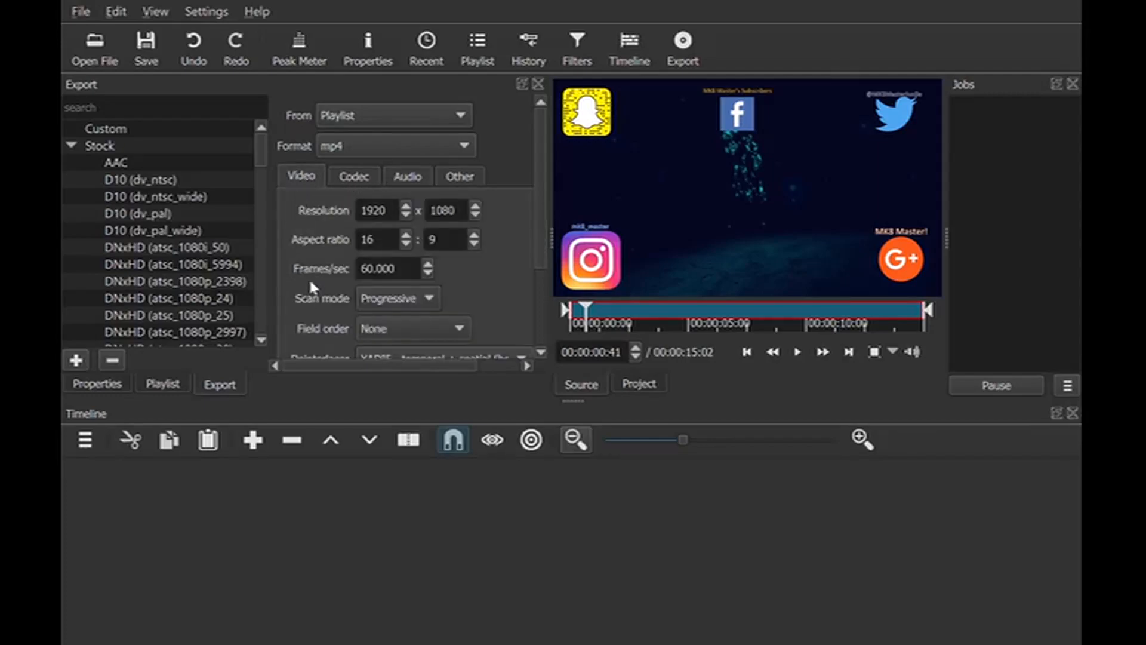
Add Catching my second Legendary Entei.mp4 to the playlist and place the intro clip on a new video track in the timeline.
{"action": "left_click", "coordinate": [160, 385]}
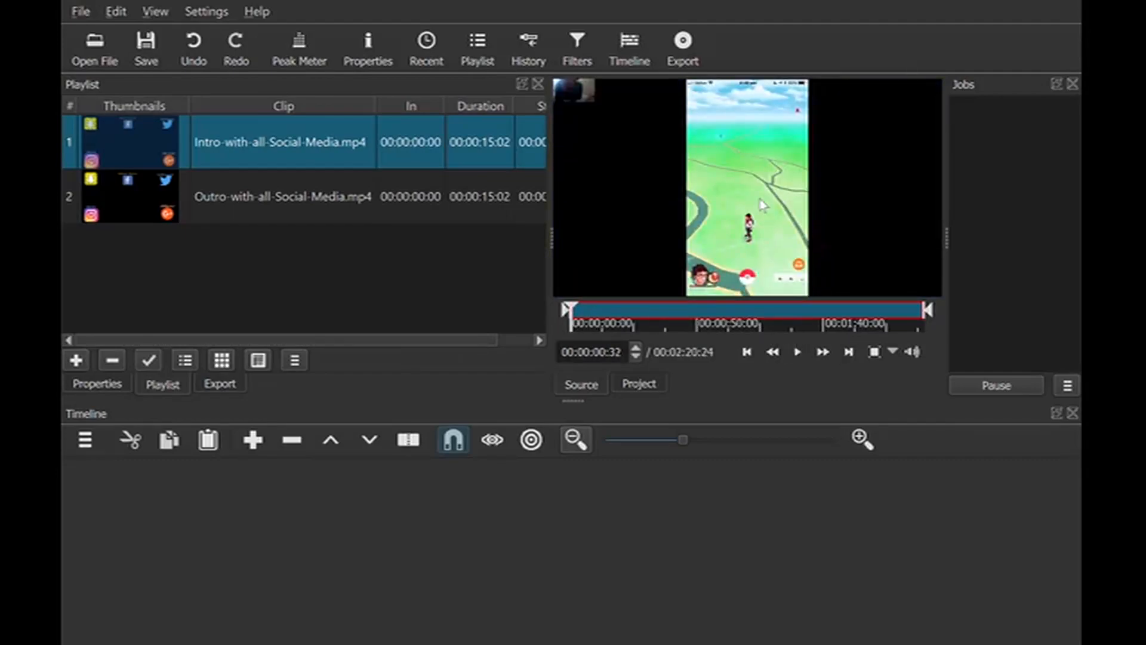
{"action": "left_click_drag", "start_coordinate": [763, 205], "coordinate": [388, 259]}
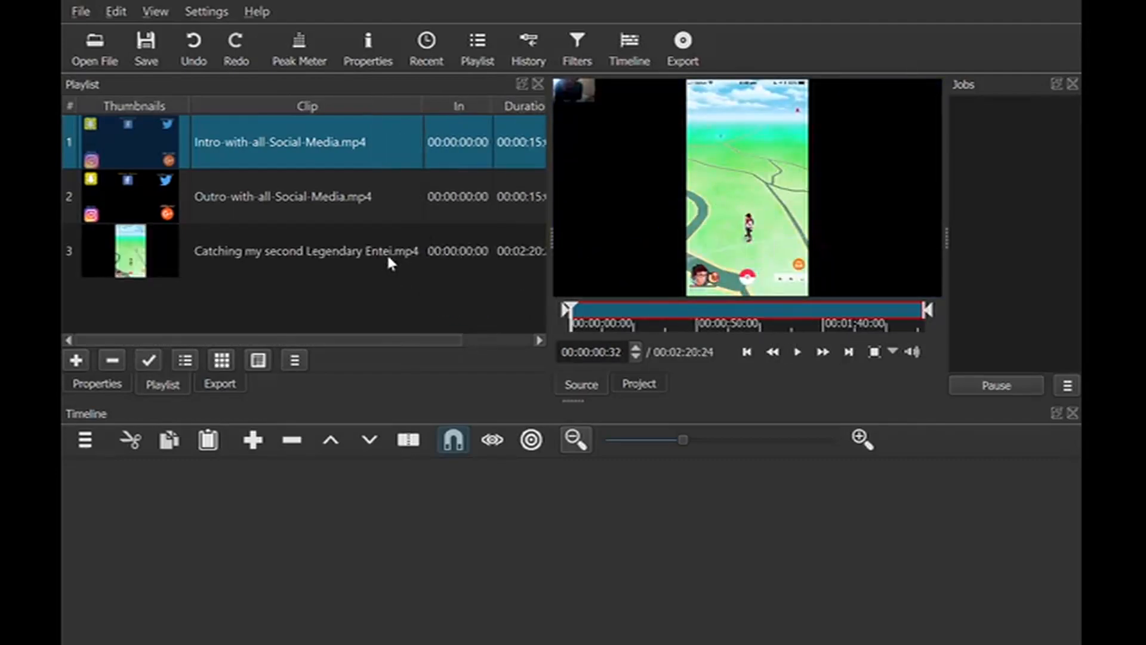
{"action": "left_click_drag", "start_coordinate": [314, 152], "coordinate": [599, 567]}
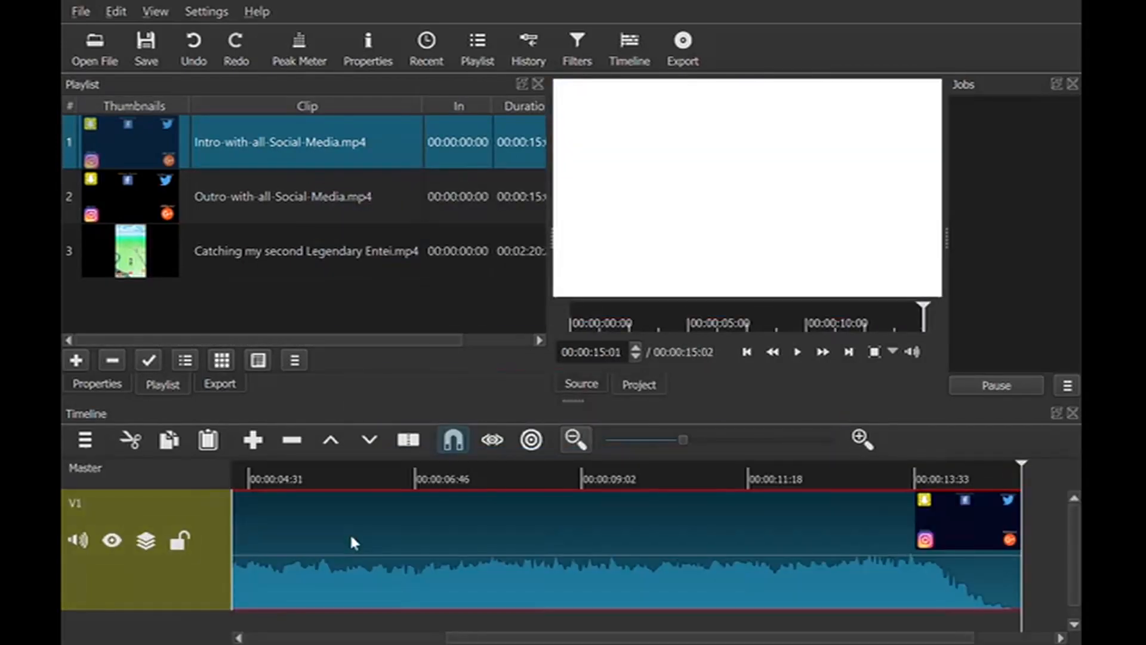
Place Catching my second Legendary Entei.mp4 after the intro on track V1 and close the gap between the two clips.
{"action": "left_click_drag", "start_coordinate": [535, 636], "coordinate": [570, 644]}
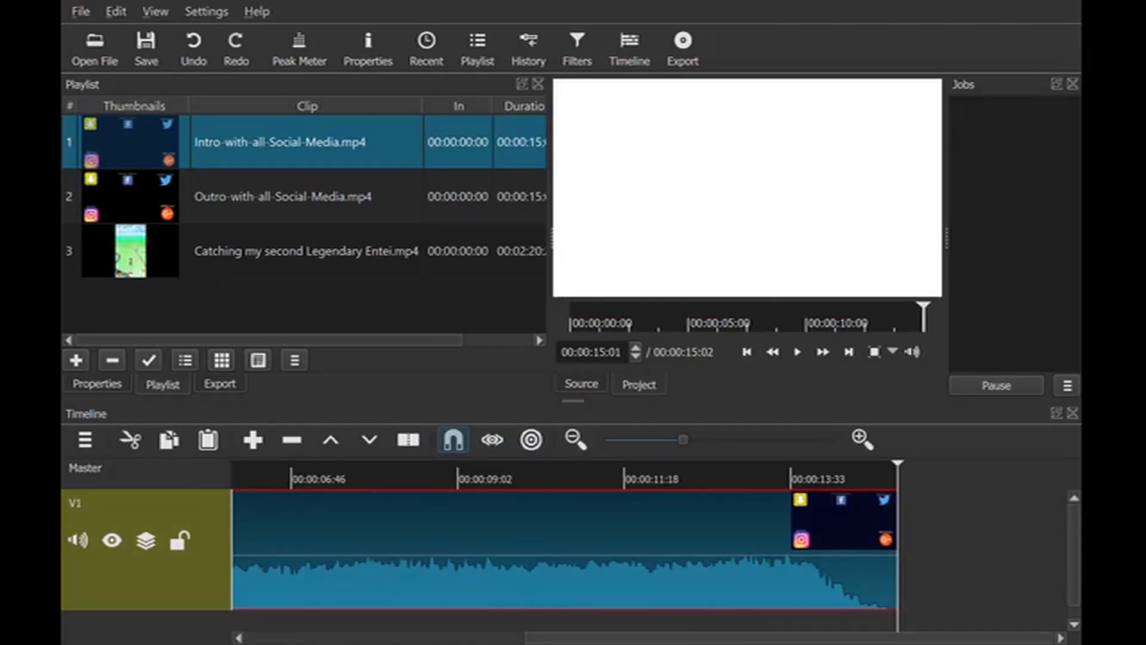
{"action": "left_click", "coordinate": [367, 249]}
{"action": "left_click_drag", "start_coordinate": [323, 241], "coordinate": [792, 516]}
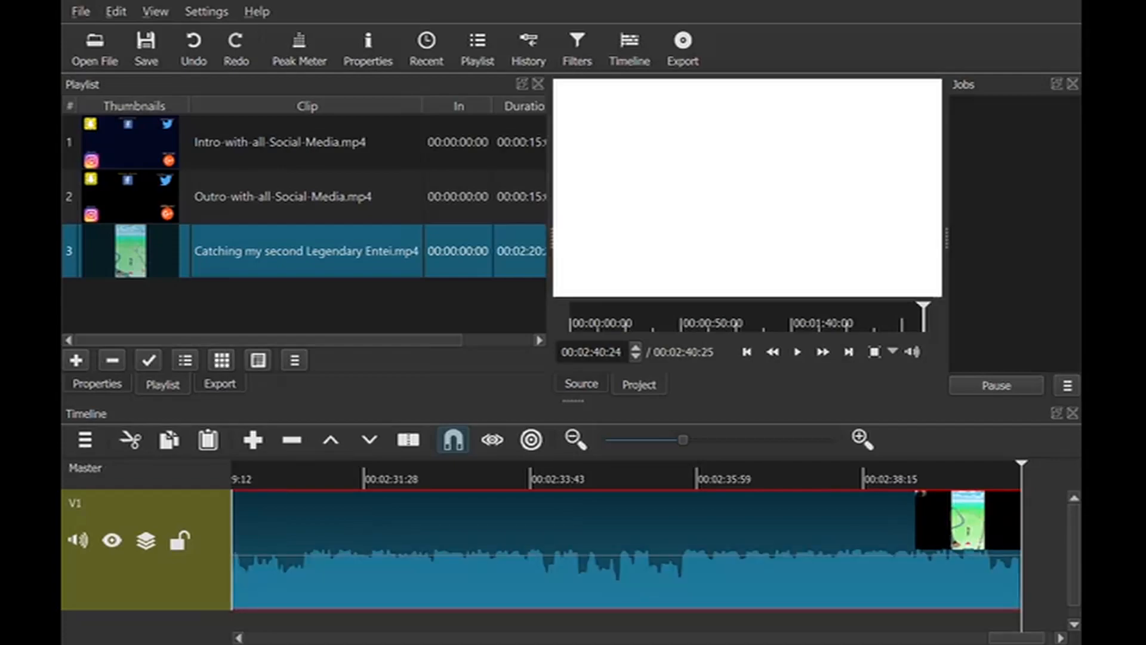
{"action": "left_click_drag", "start_coordinate": [1035, 642], "coordinate": [351, 637]}
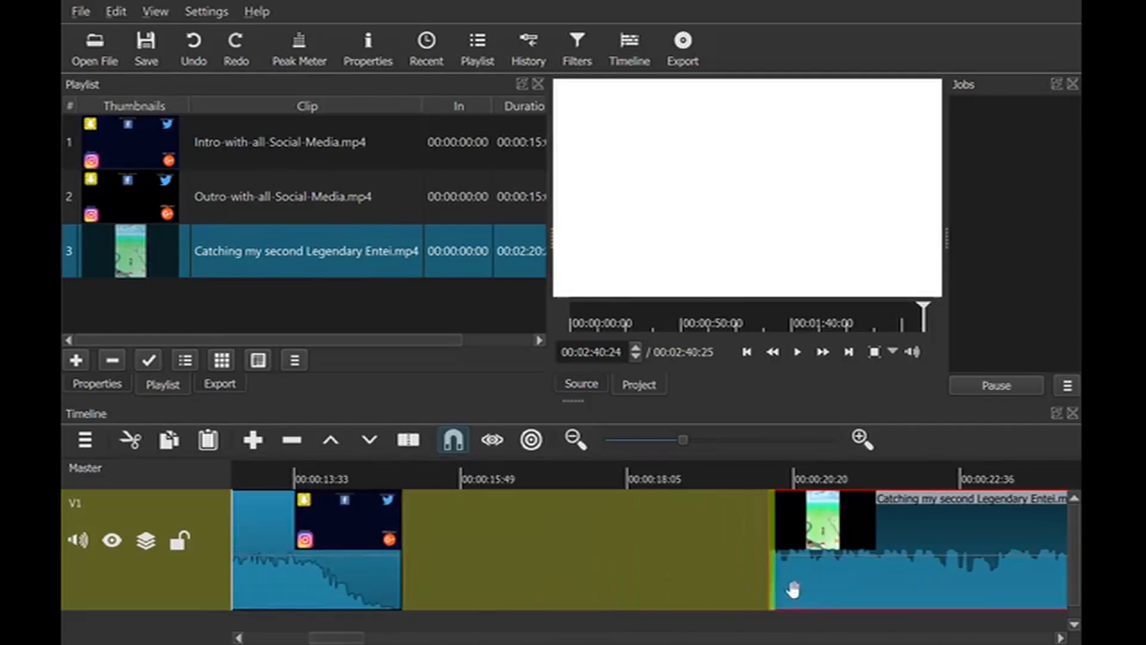
{"action": "left_click_drag", "start_coordinate": [891, 588], "coordinate": [496, 601]}
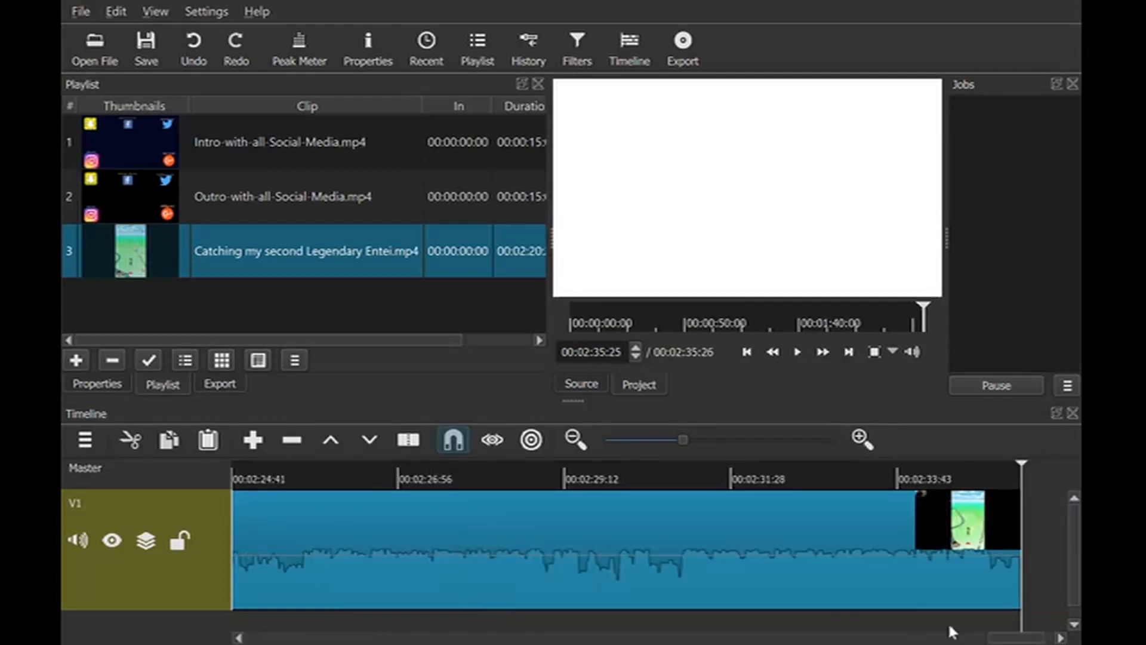
Place Outro-with-all-Social-Media.mp4 on track V1 directly against the end of the Entei clip.
{"action": "mouse_move", "coordinate": [1011, 639]}
{"action": "left_mouse_down"}
{"action": "mouse_move", "coordinate": [263, 641]}
{"action": "mouse_move", "coordinate": [1024, 639]}
{"action": "left_mouse_up"}
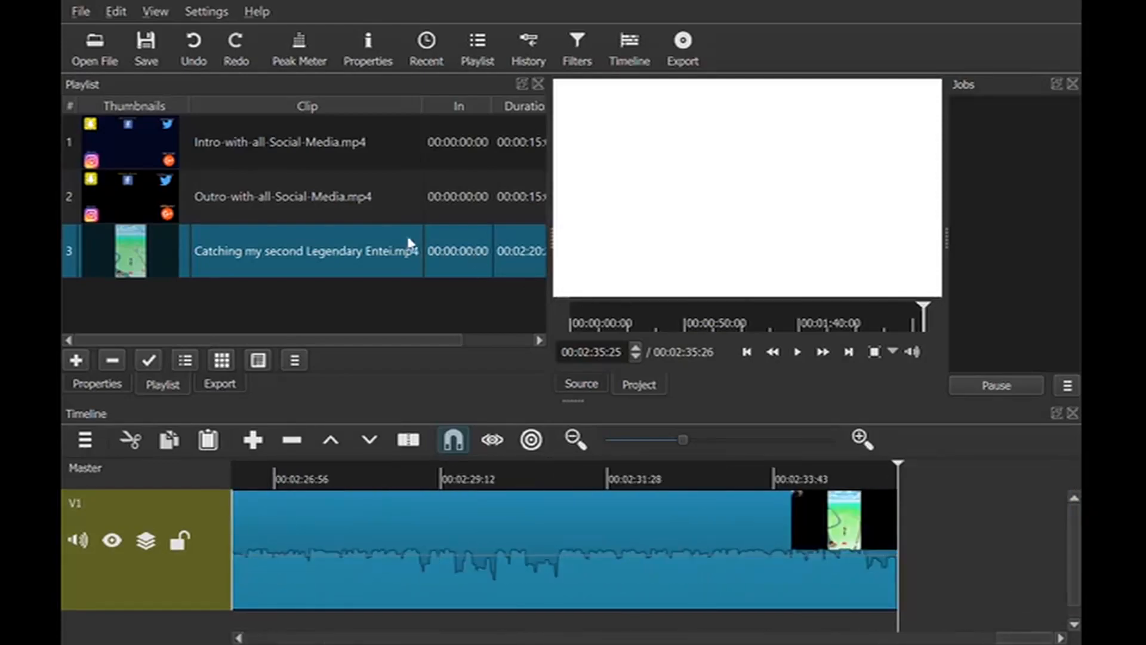
{"action": "left_click", "coordinate": [377, 201]}
{"action": "left_click_drag", "start_coordinate": [360, 196], "coordinate": [942, 590]}
{"action": "left_click_drag", "start_coordinate": [1014, 638], "coordinate": [968, 638]}
{"action": "left_click_drag", "start_coordinate": [872, 585], "coordinate": [523, 583]}
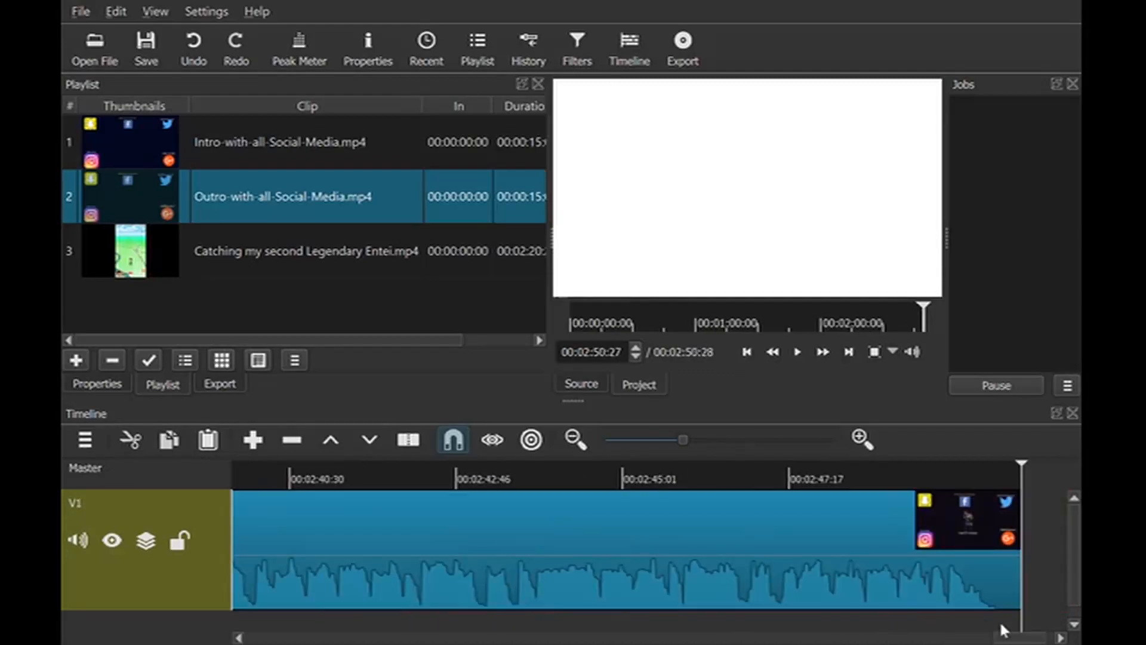
{"action": "mouse_move", "coordinate": [1020, 642]}
{"action": "left_mouse_down"}
{"action": "mouse_move", "coordinate": [1041, 641]}
{"action": "mouse_move", "coordinate": [999, 642]}
{"action": "left_mouse_up"}
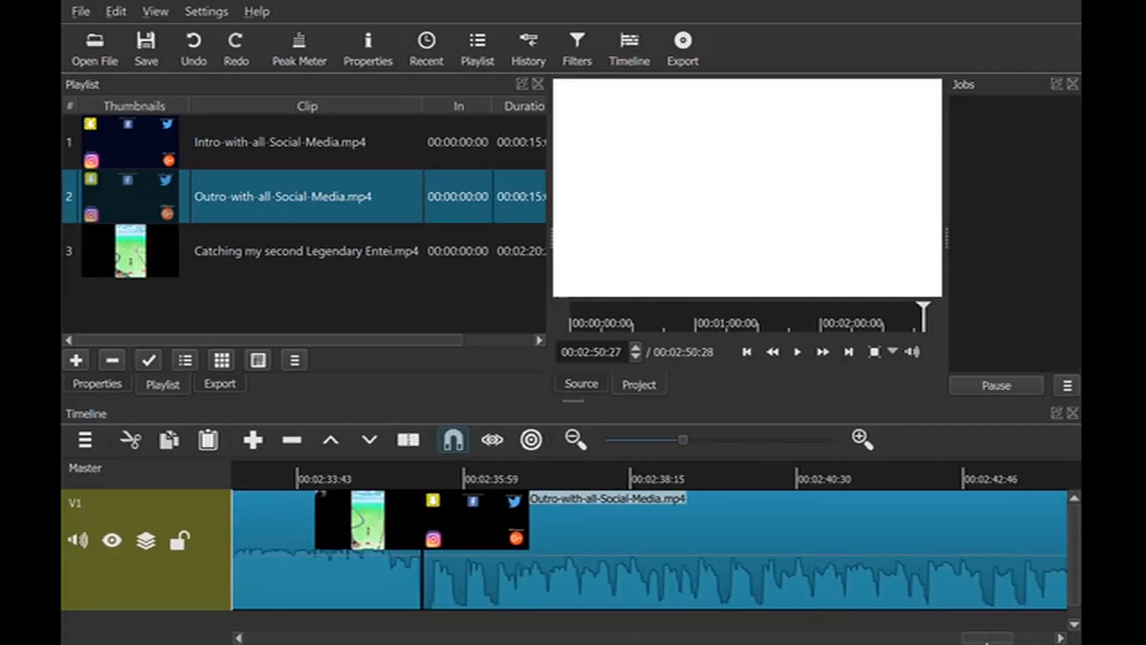
Set the export interpolation to Hyper/Lanczos (best) and disable parallel processing.
{"action": "left_click", "coordinate": [219, 384]}
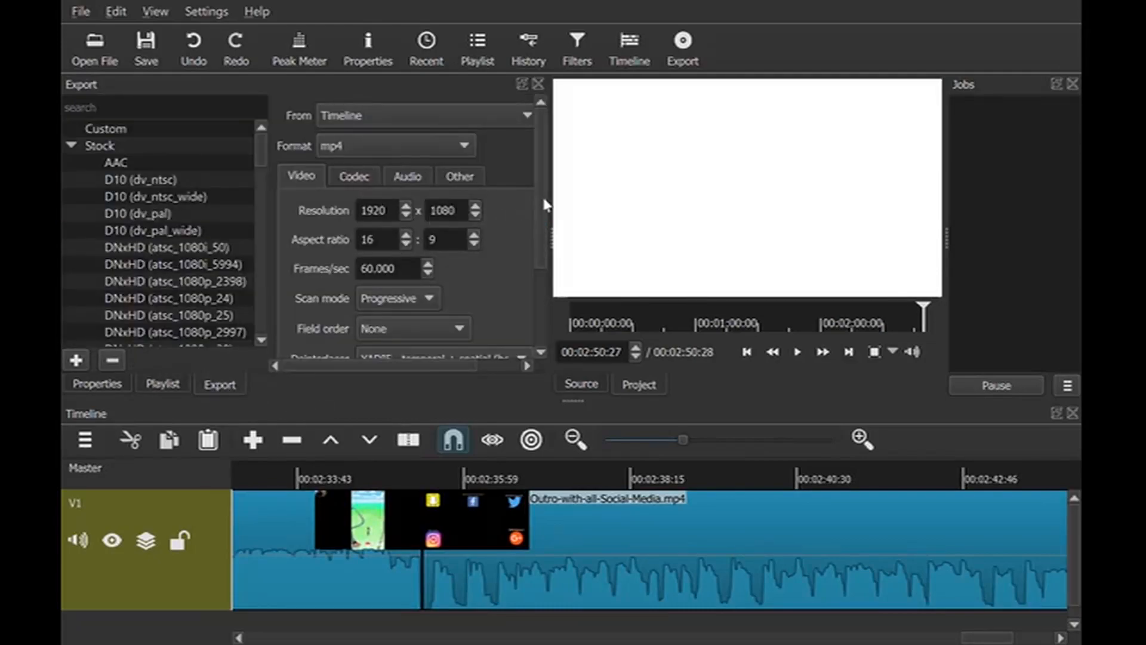
{"action": "left_click_drag", "start_coordinate": [538, 189], "coordinate": [536, 209]}
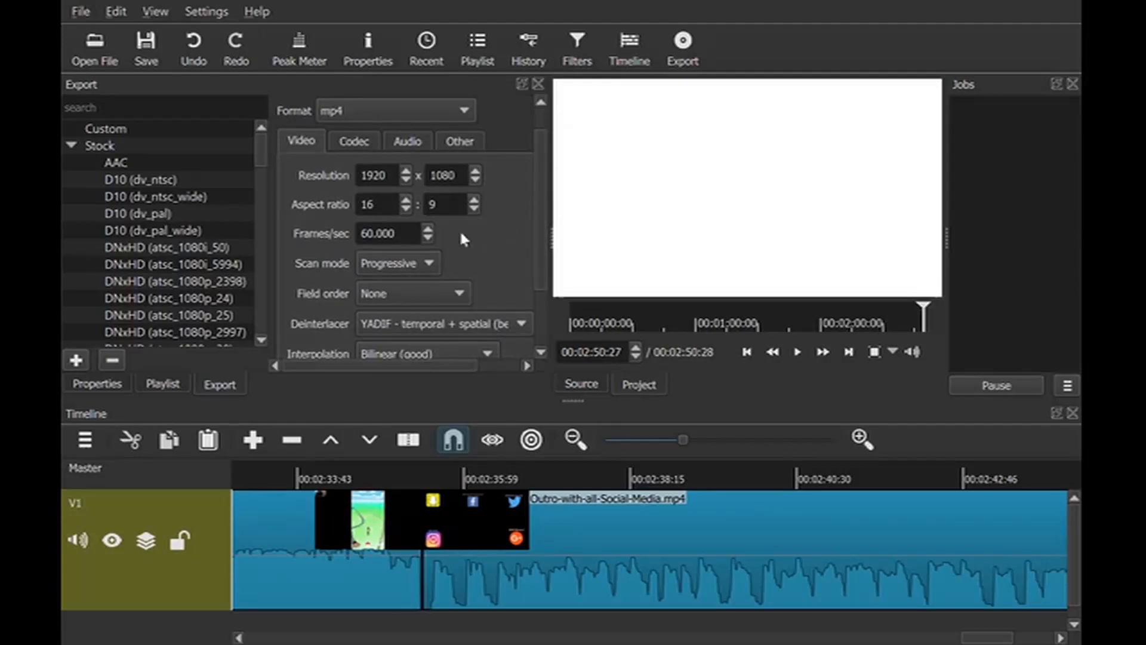
{"action": "left_click_drag", "start_coordinate": [540, 202], "coordinate": [518, 228]}
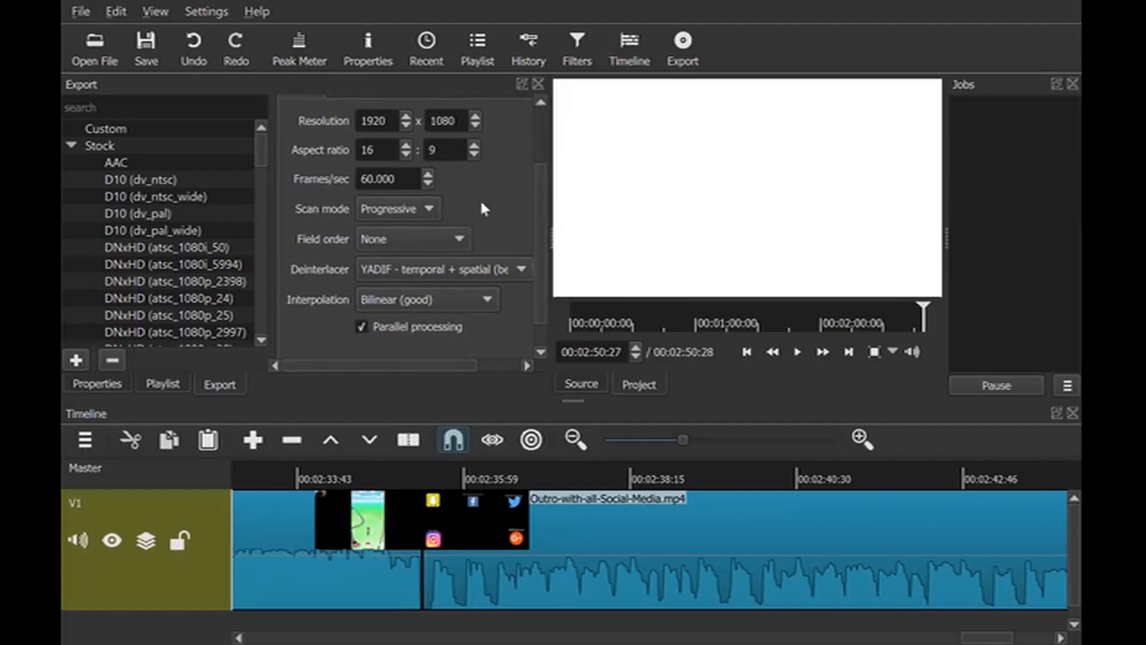
{"action": "left_click", "coordinate": [483, 299]}
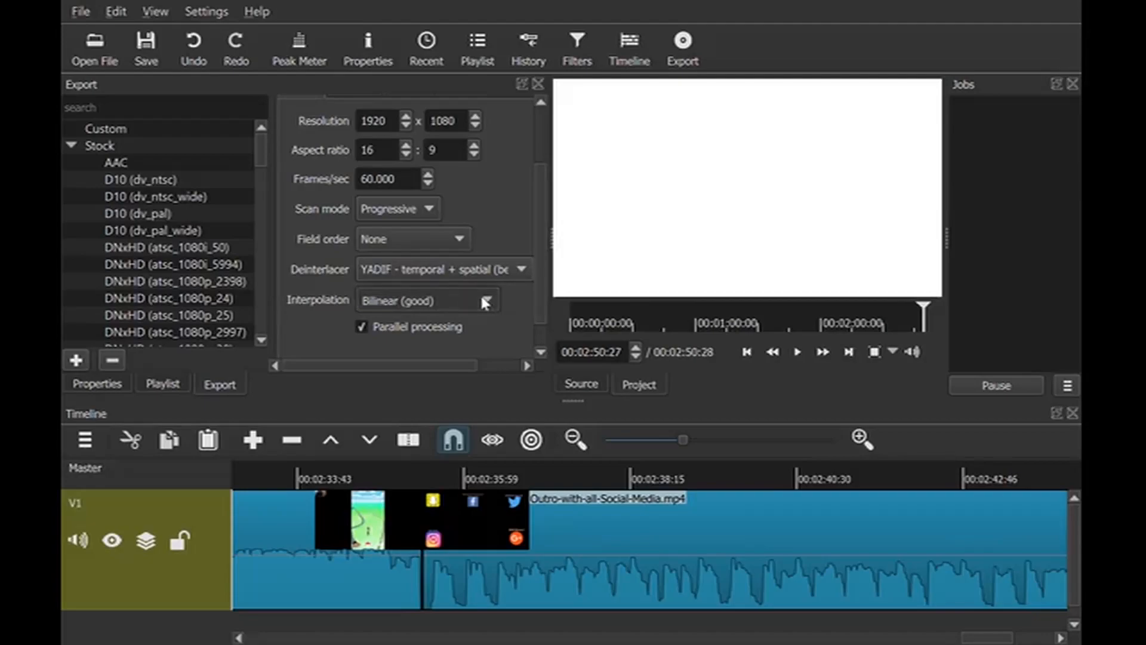
{"action": "left_click", "coordinate": [374, 351]}
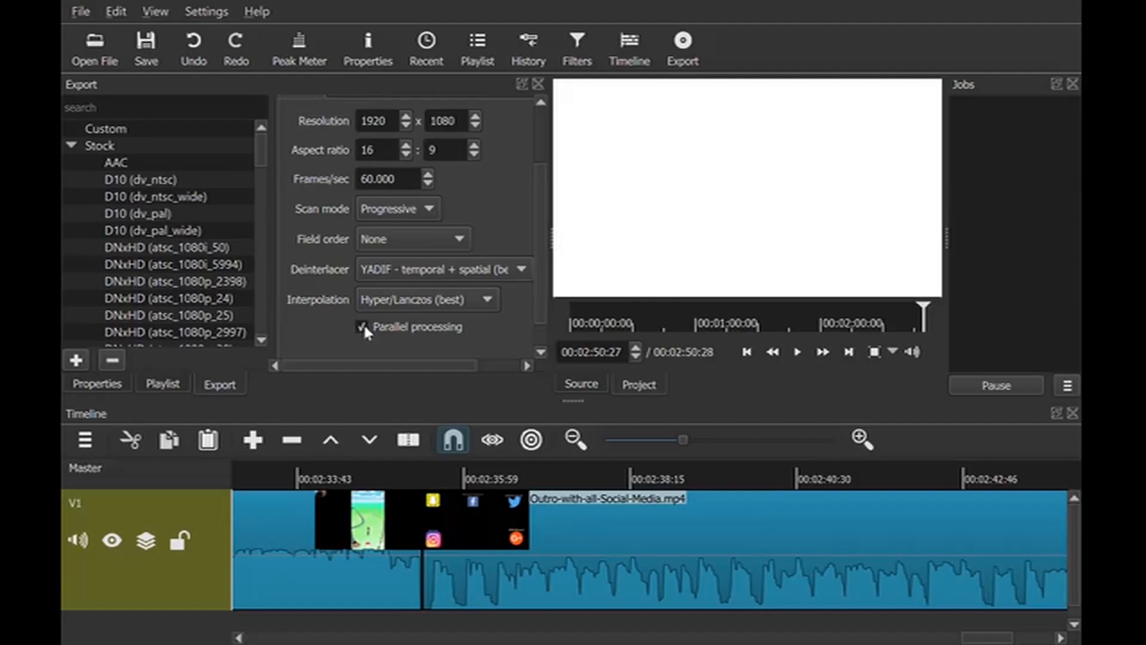
{"action": "left_click", "coordinate": [362, 327]}
Check the codec, audio, other and video export settings for the timeline export.
{"action": "scroll", "coordinate": [533, 296], "scroll_direction": "up", "scroll_amount": 3}
{"action": "left_click", "coordinate": [354, 181]}
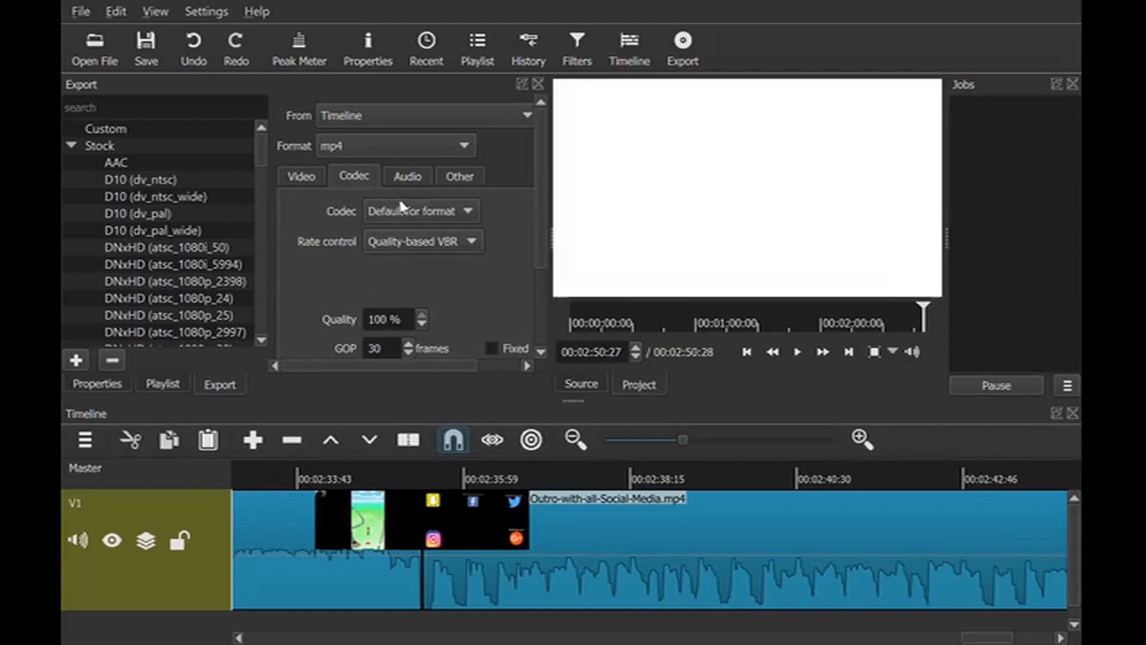
{"action": "left_click", "coordinate": [411, 179]}
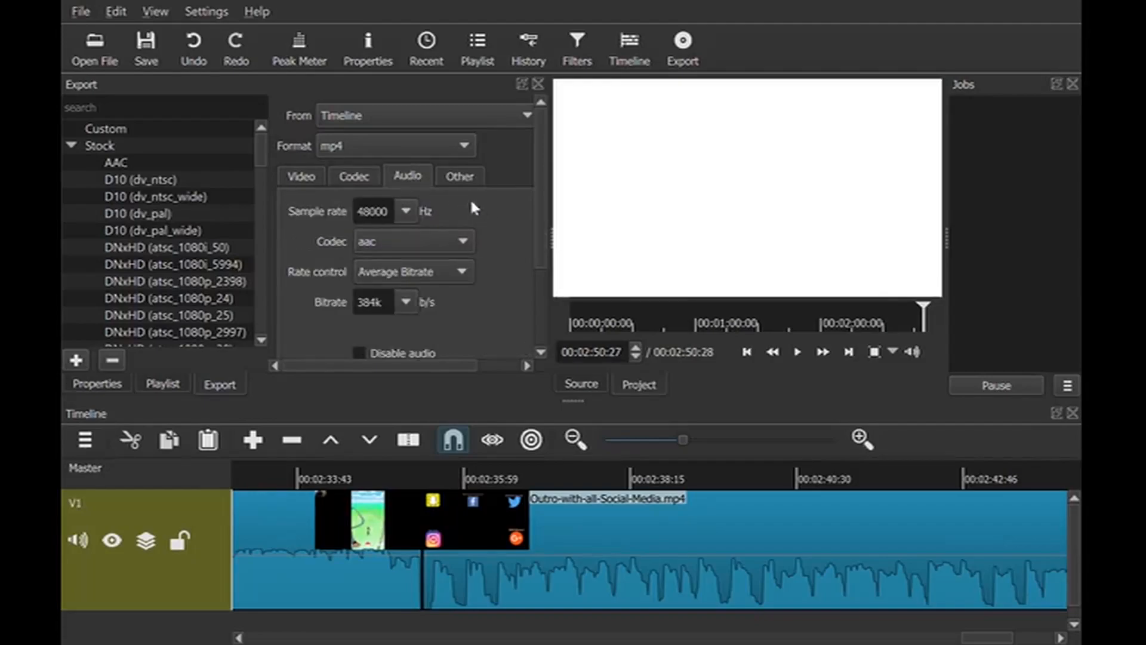
{"action": "left_click", "coordinate": [456, 178]}
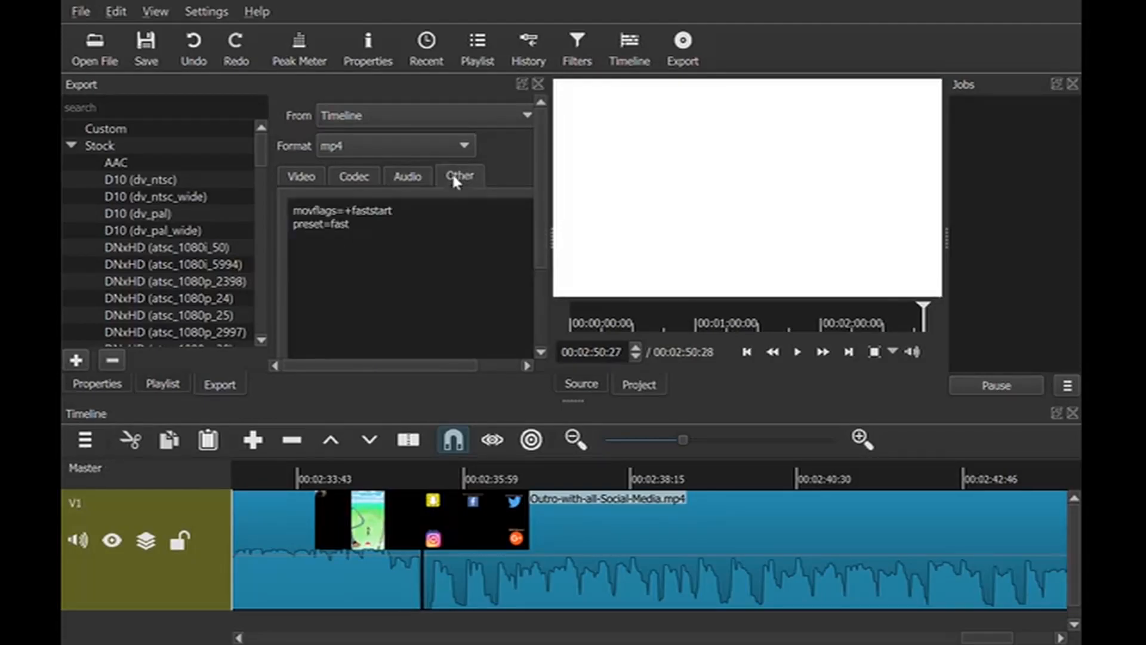
{"action": "left_click", "coordinate": [302, 177]}
{"action": "left_click_drag", "start_coordinate": [537, 160], "coordinate": [528, 270]}
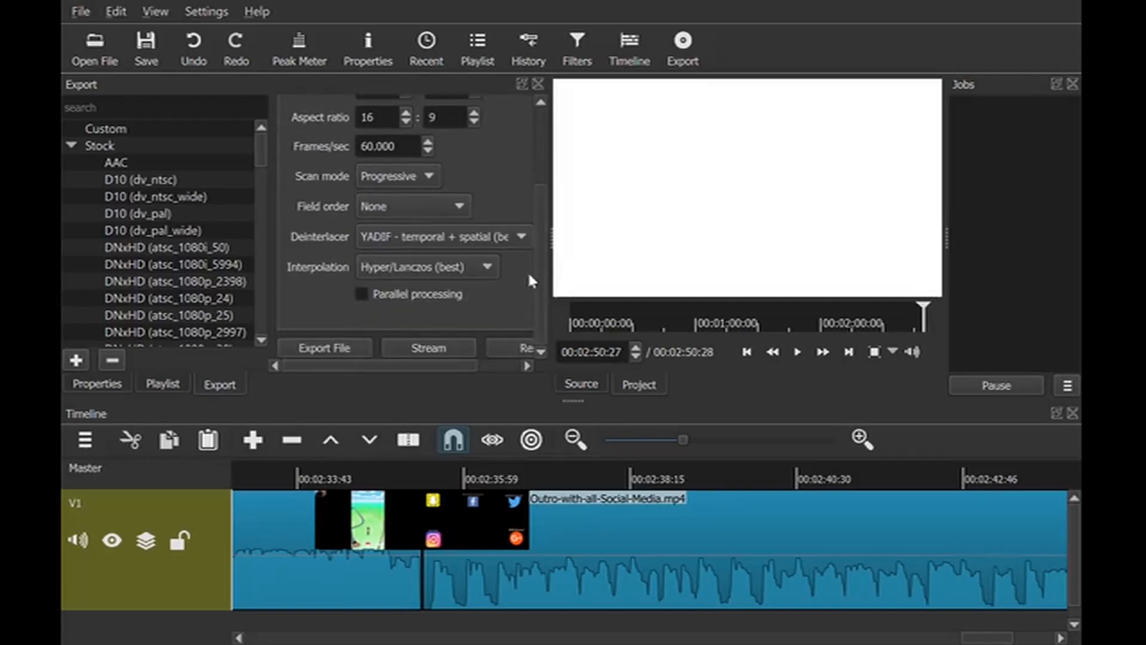